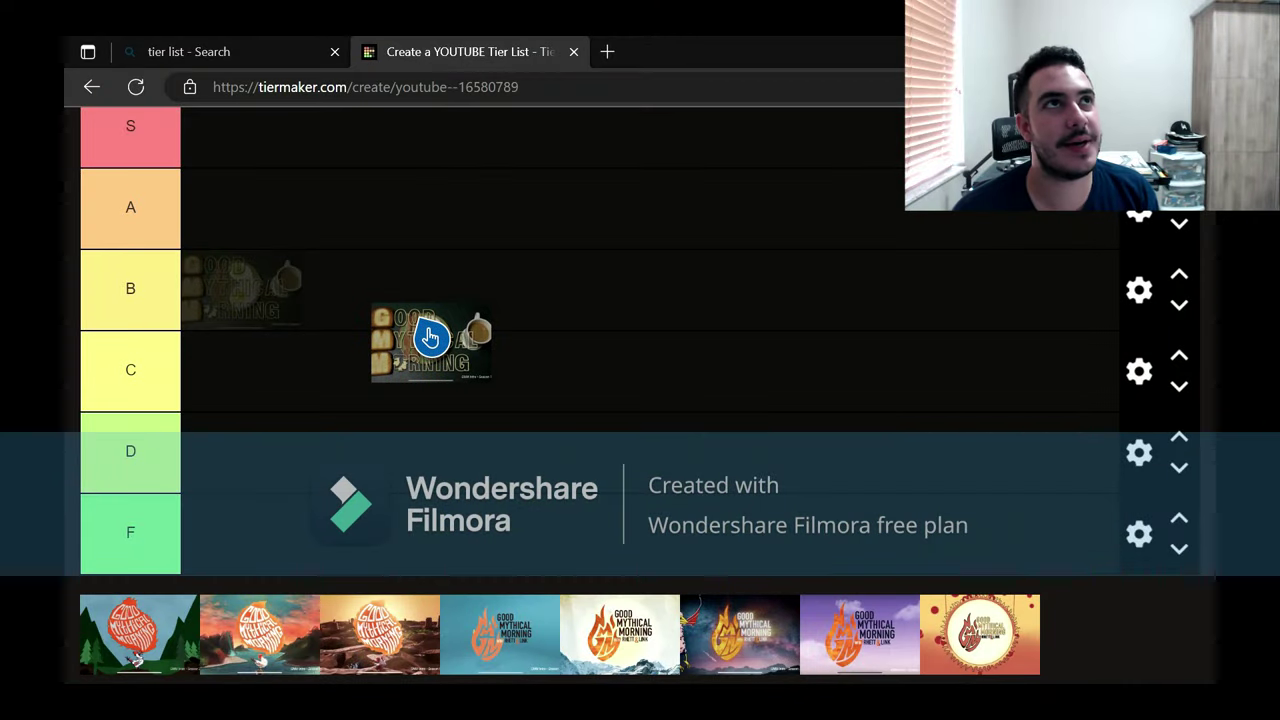
Step: Place the breakfast/mug intro thumbnail as the first card in tier B
left_click_drag(423, 338, 430, 320)
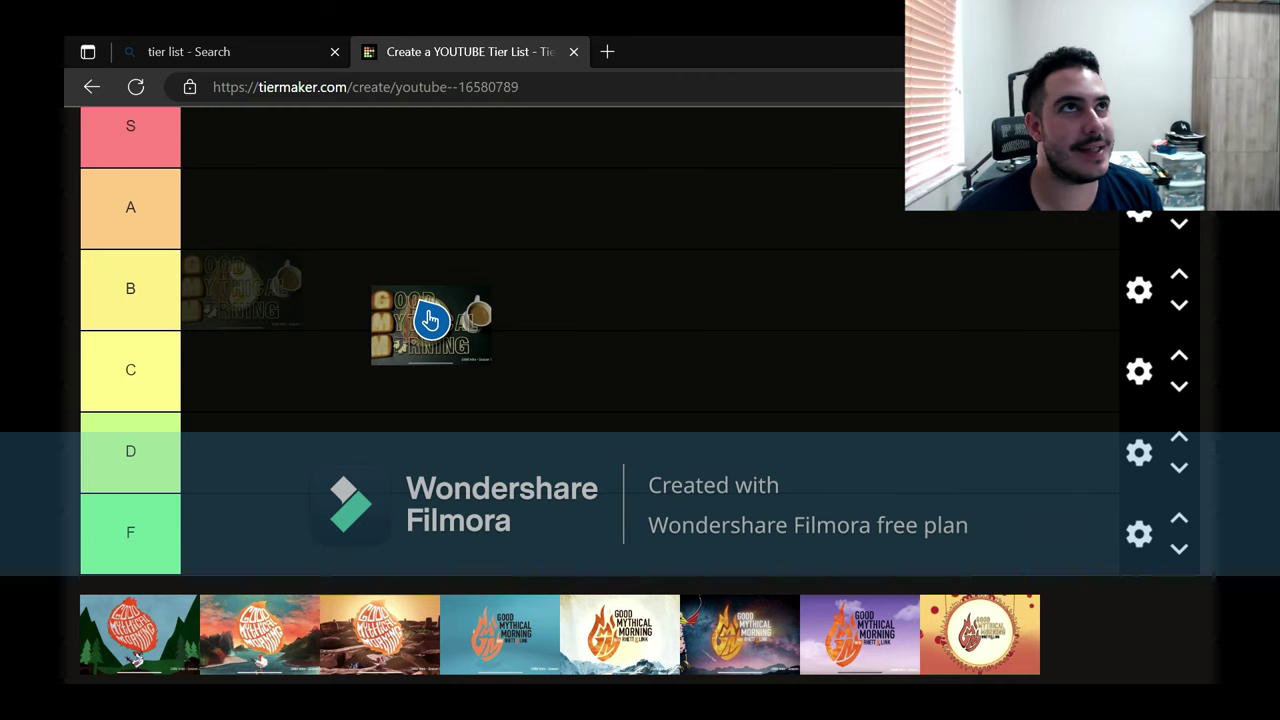
left_click_drag(430, 320, 430, 339)
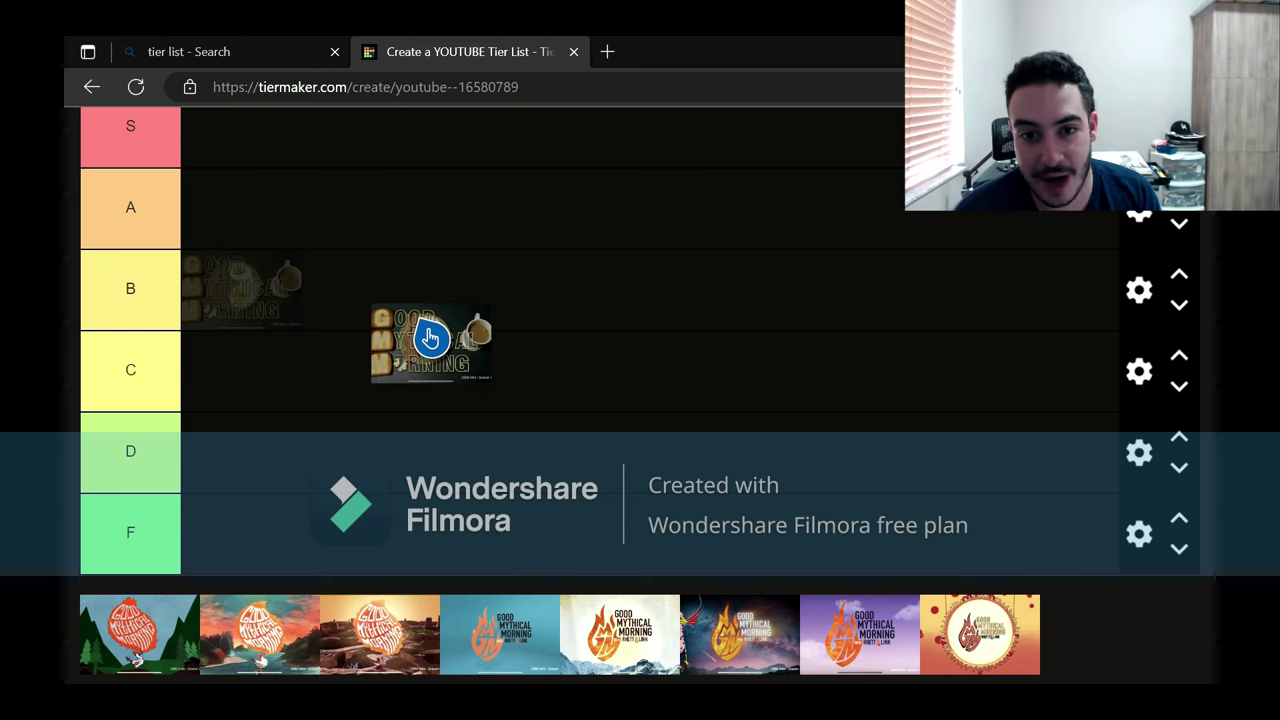
left_click_drag(430, 339, 430, 307)
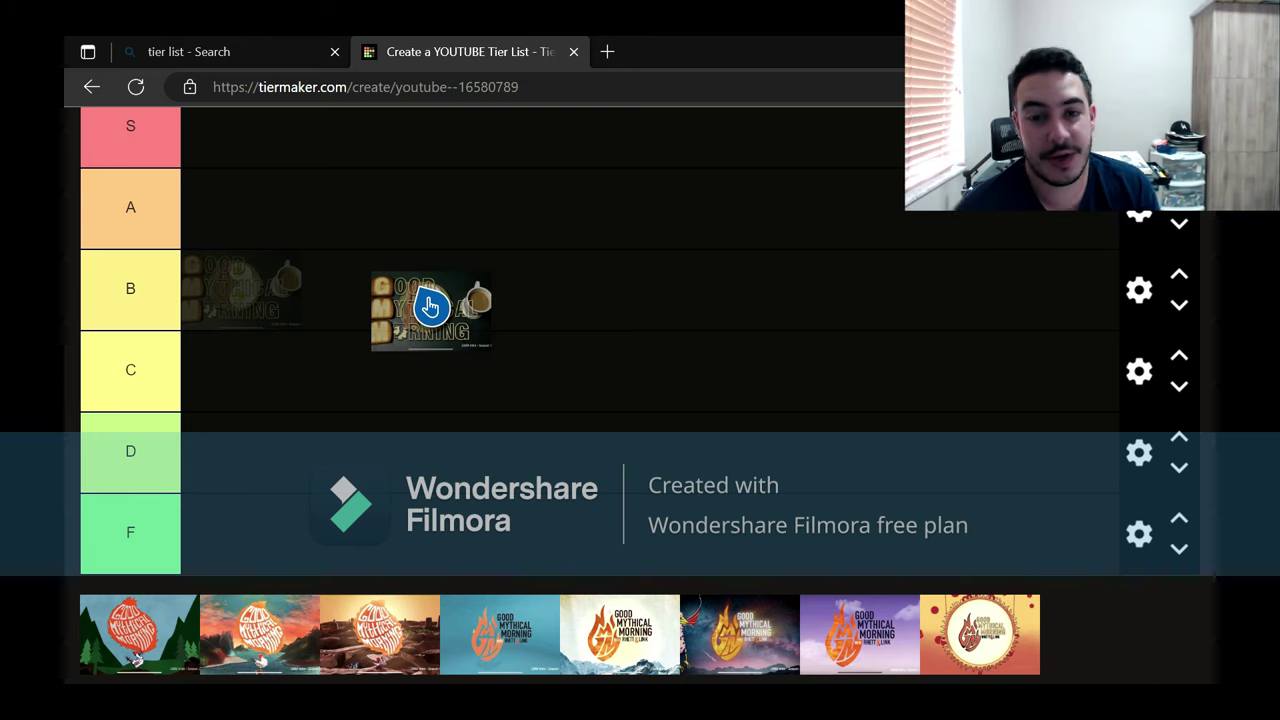
left_click_drag(430, 307, 281, 323)
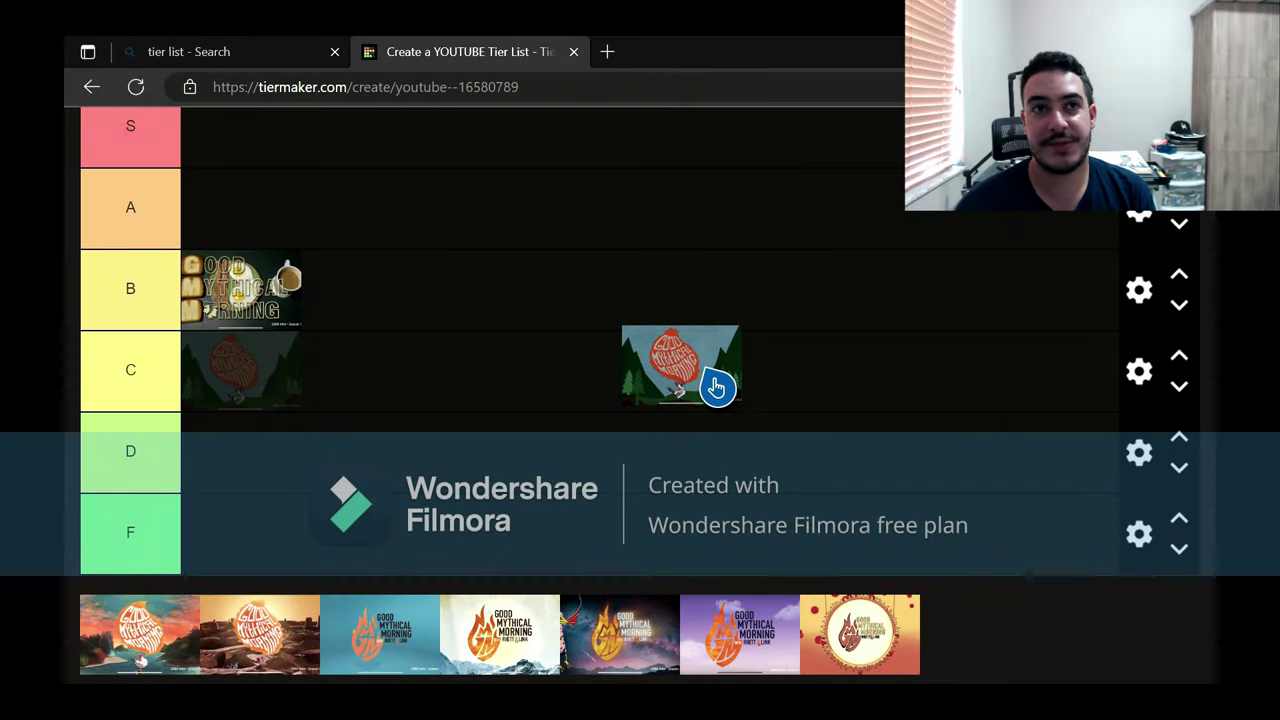
Step: Drop the green forest rooster intro into tier B, beside the breakfast card
left_click_drag(716, 388, 668, 429)
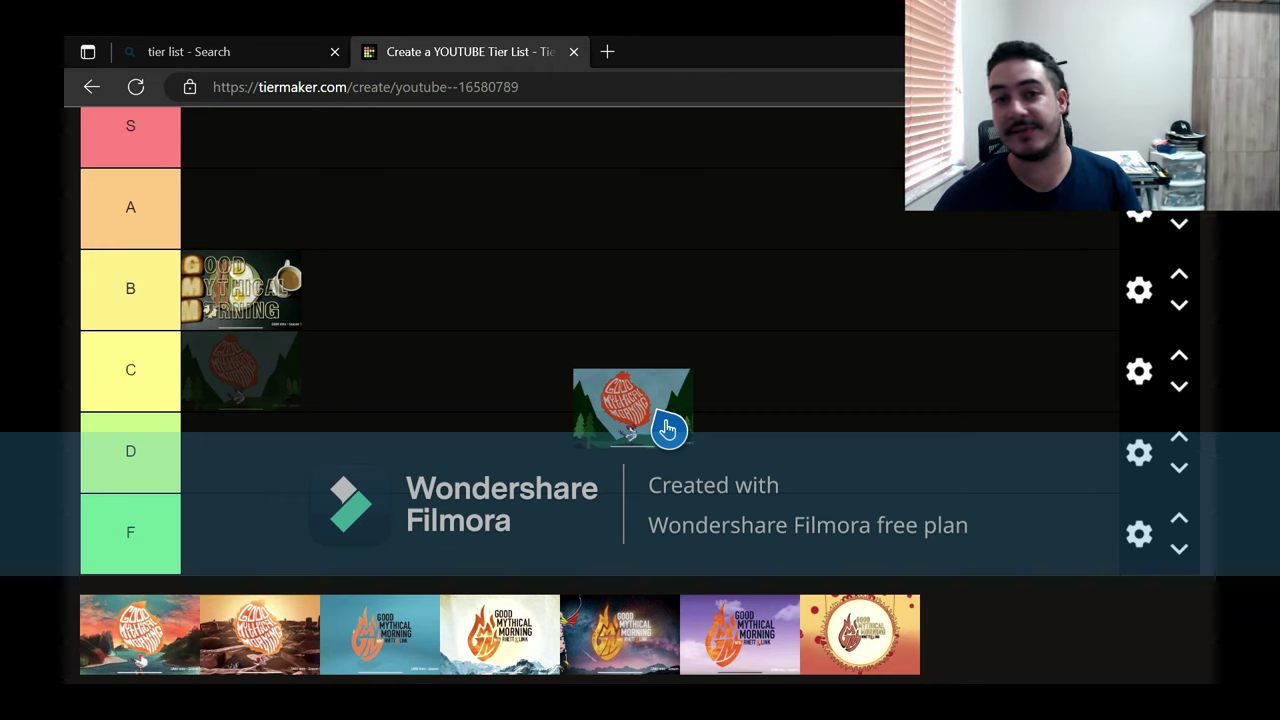
left_click_drag(668, 429, 668, 429)
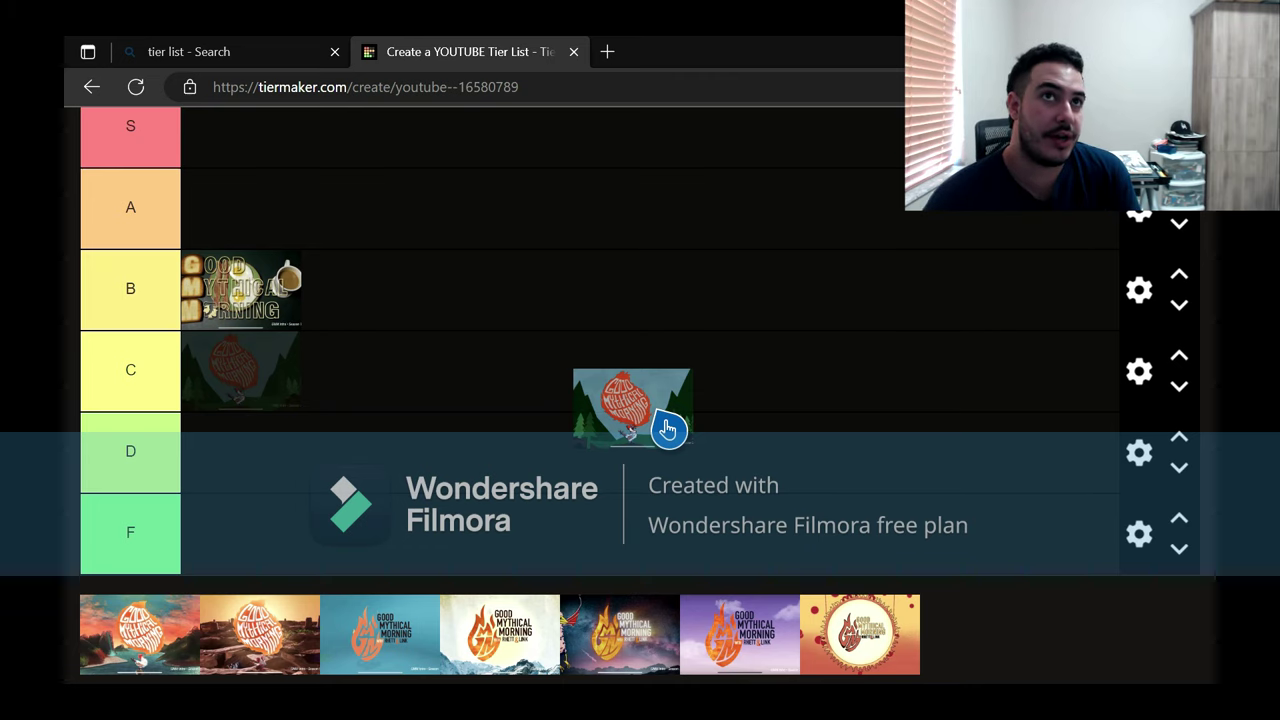
left_click_drag(668, 429, 647, 361)
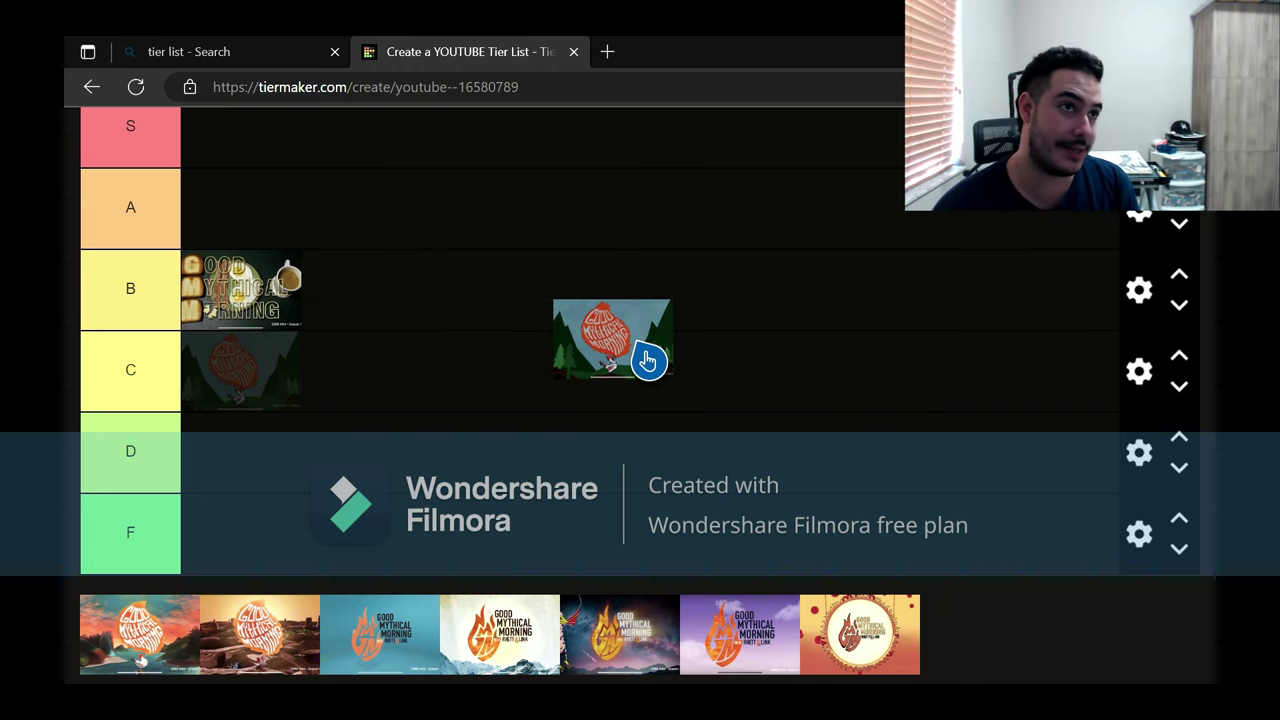
left_click_drag(647, 361, 470, 307)
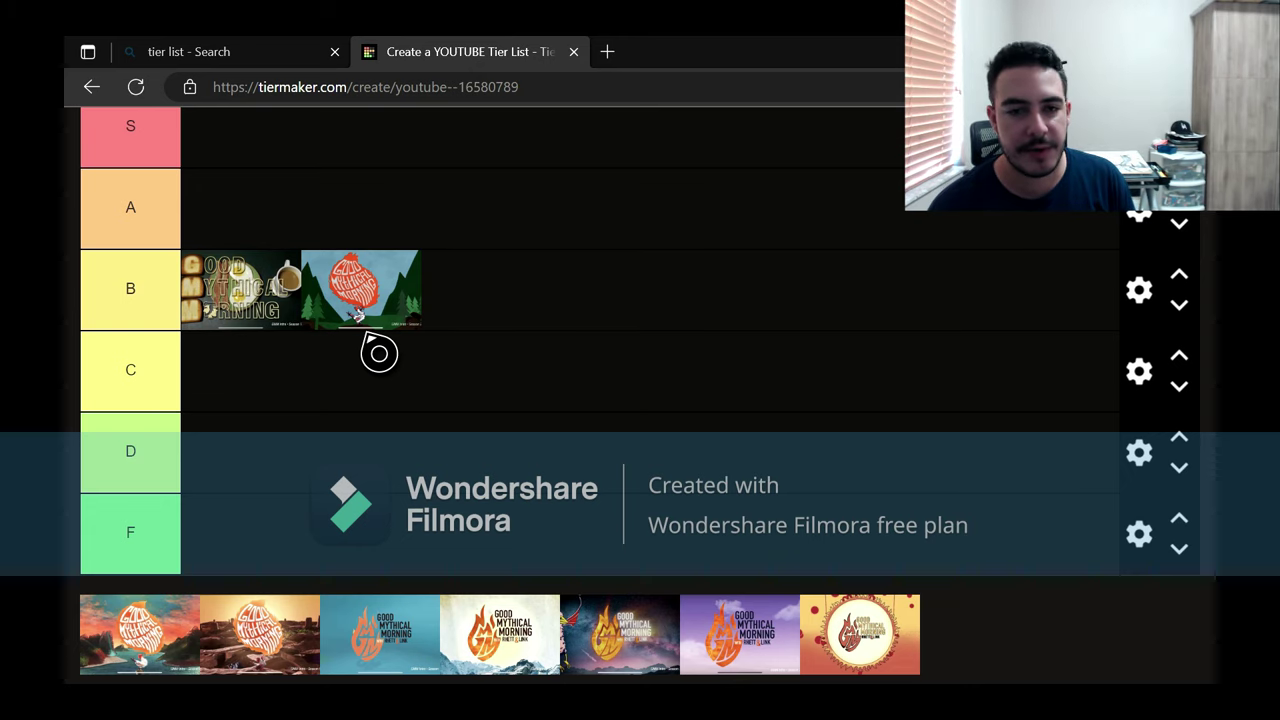
Step: Move the red-sky island intro thumbnail into tier A after weighing tiers C and D
mouse_move(170, 668)
left_mouse_down()
mouse_move(171, 577)
mouse_move(171, 663)
left_mouse_up()
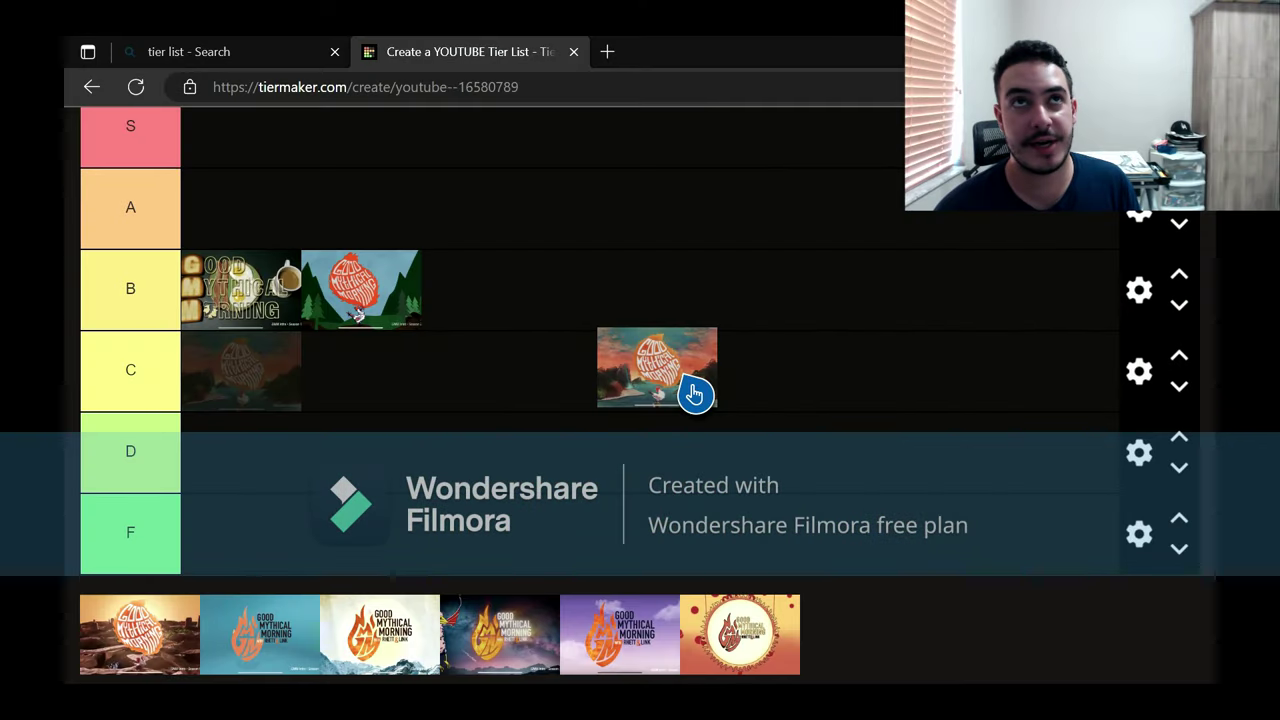
mouse_move(695, 393)
left_mouse_down()
mouse_move(691, 311)
mouse_move(695, 475)
mouse_move(695, 375)
left_mouse_up()
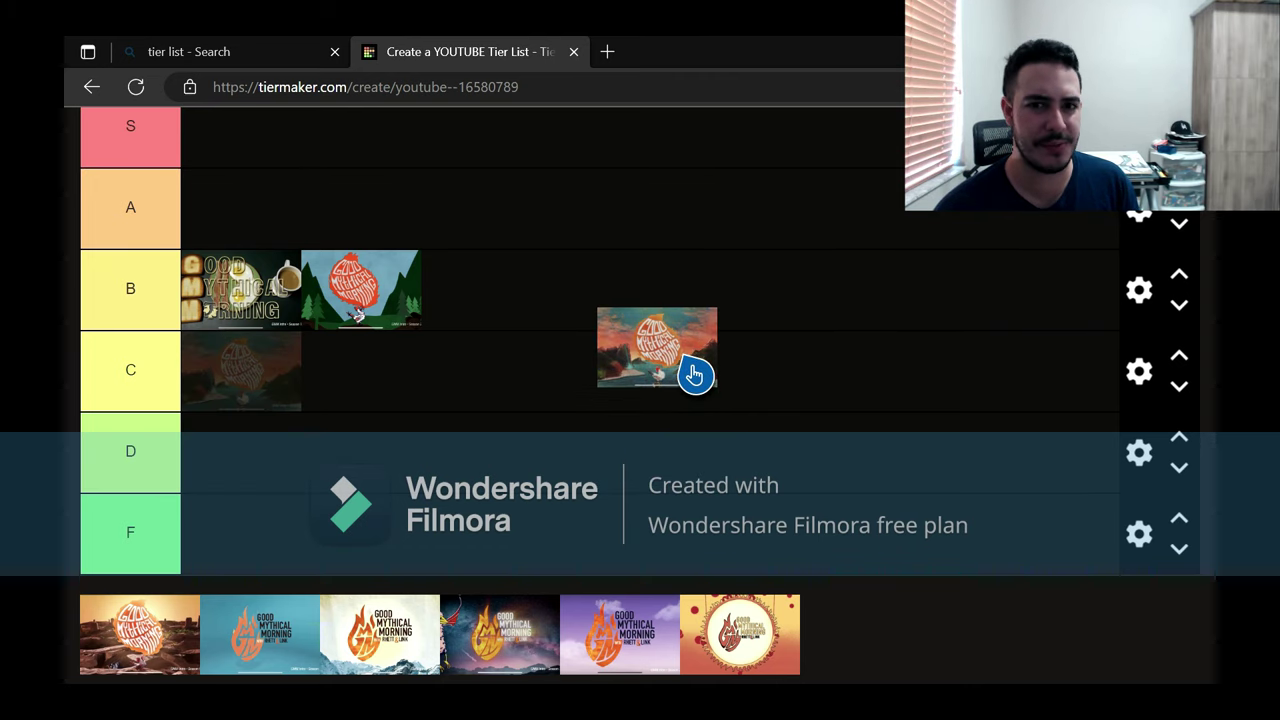
left_click_drag(695, 375, 694, 371)
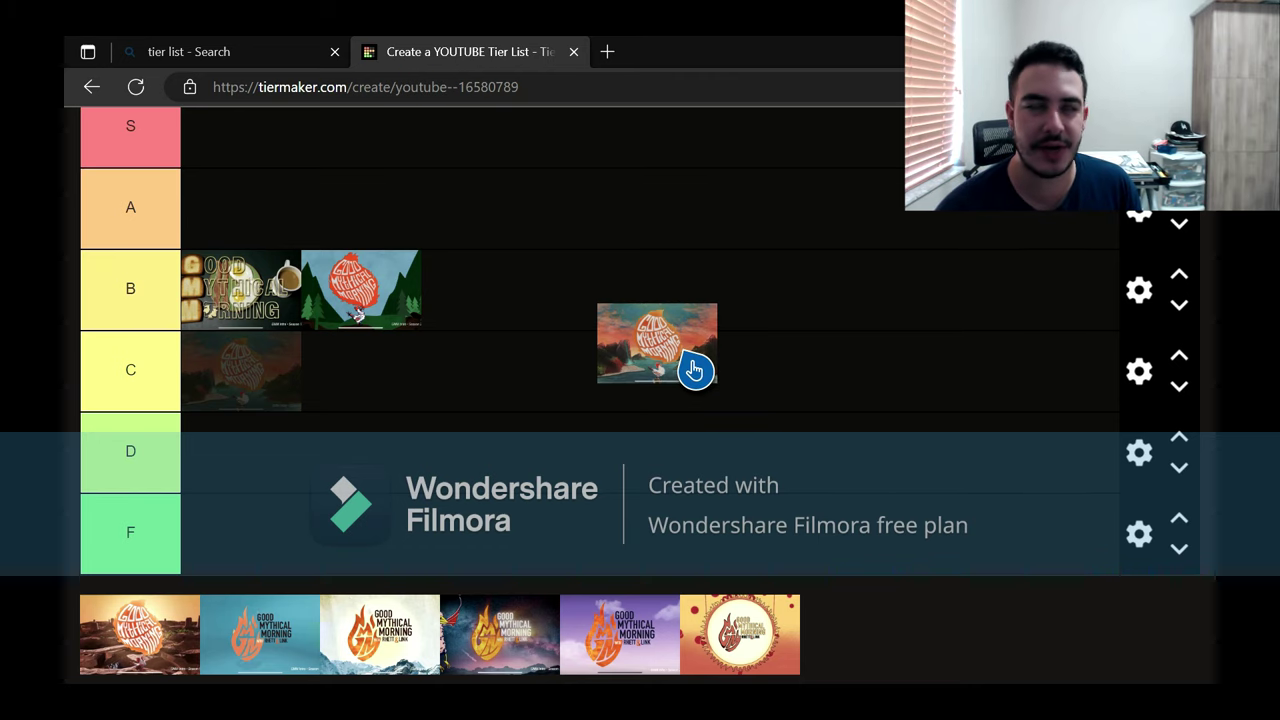
mouse_move(694, 371)
left_mouse_down()
mouse_move(694, 471)
mouse_move(695, 385)
left_mouse_up()
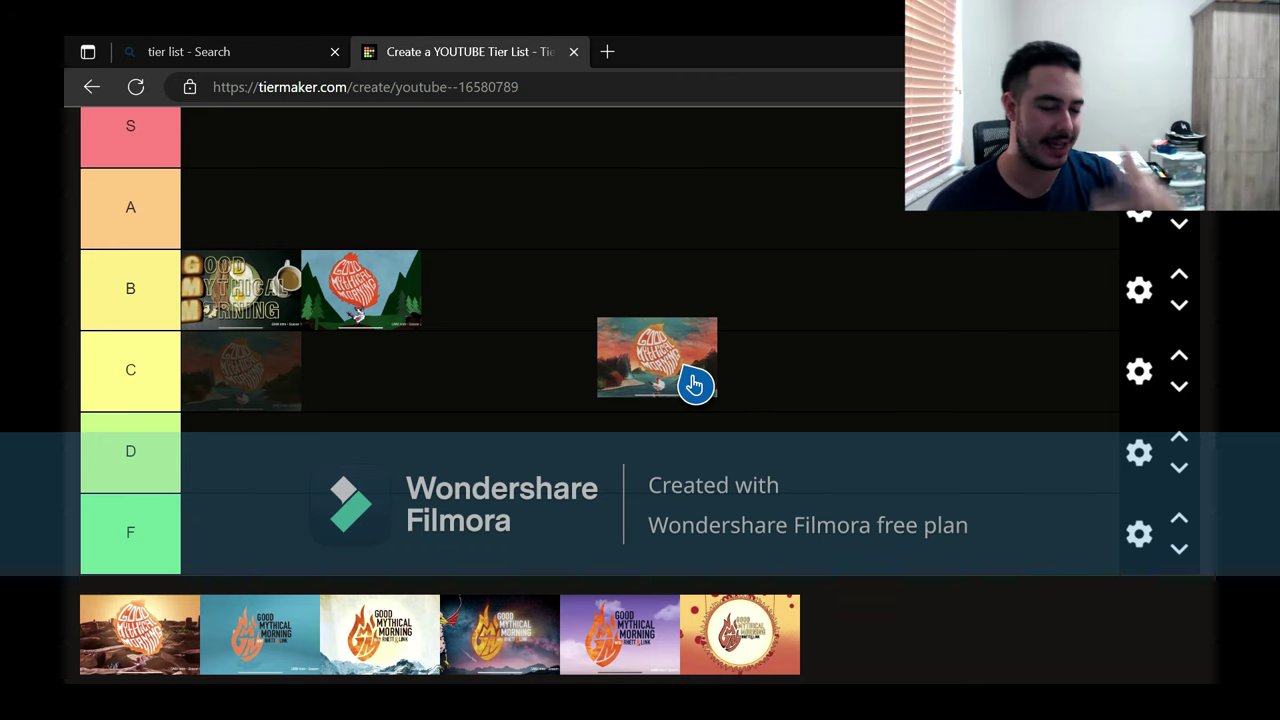
left_click_drag(694, 385, 694, 380)
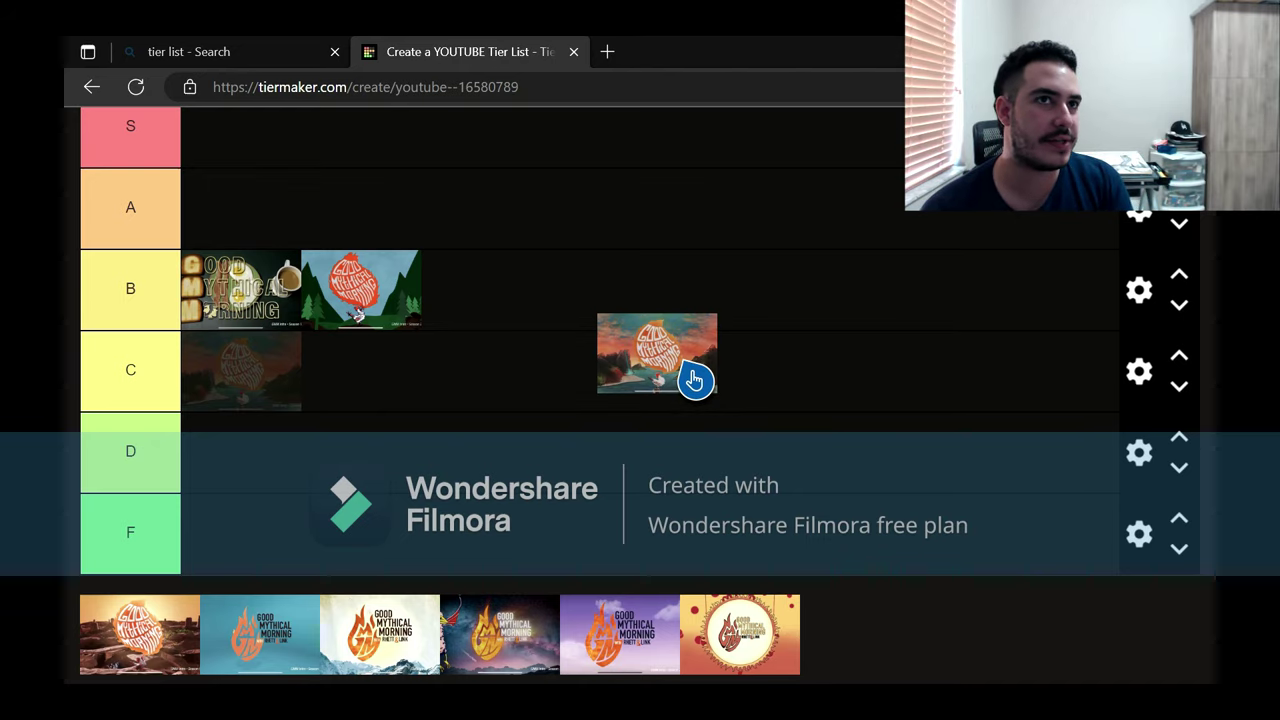
left_click_drag(694, 380, 714, 393)
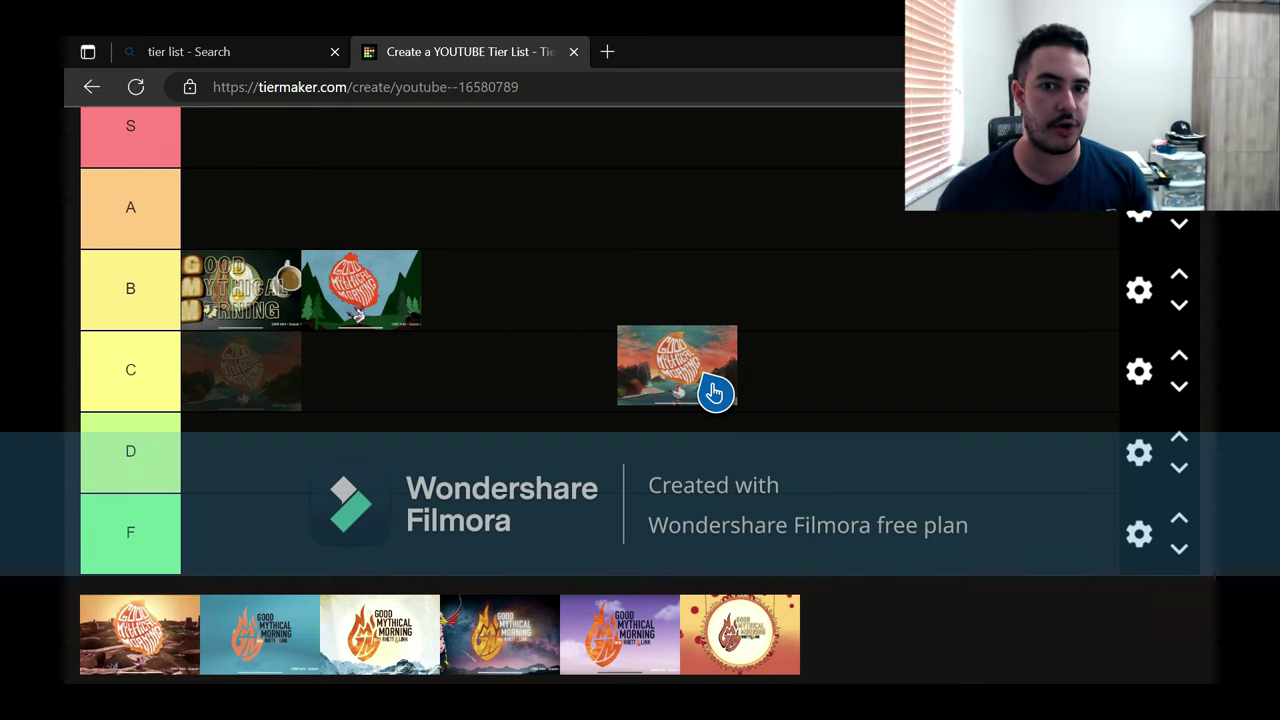
left_click_drag(714, 393, 558, 237)
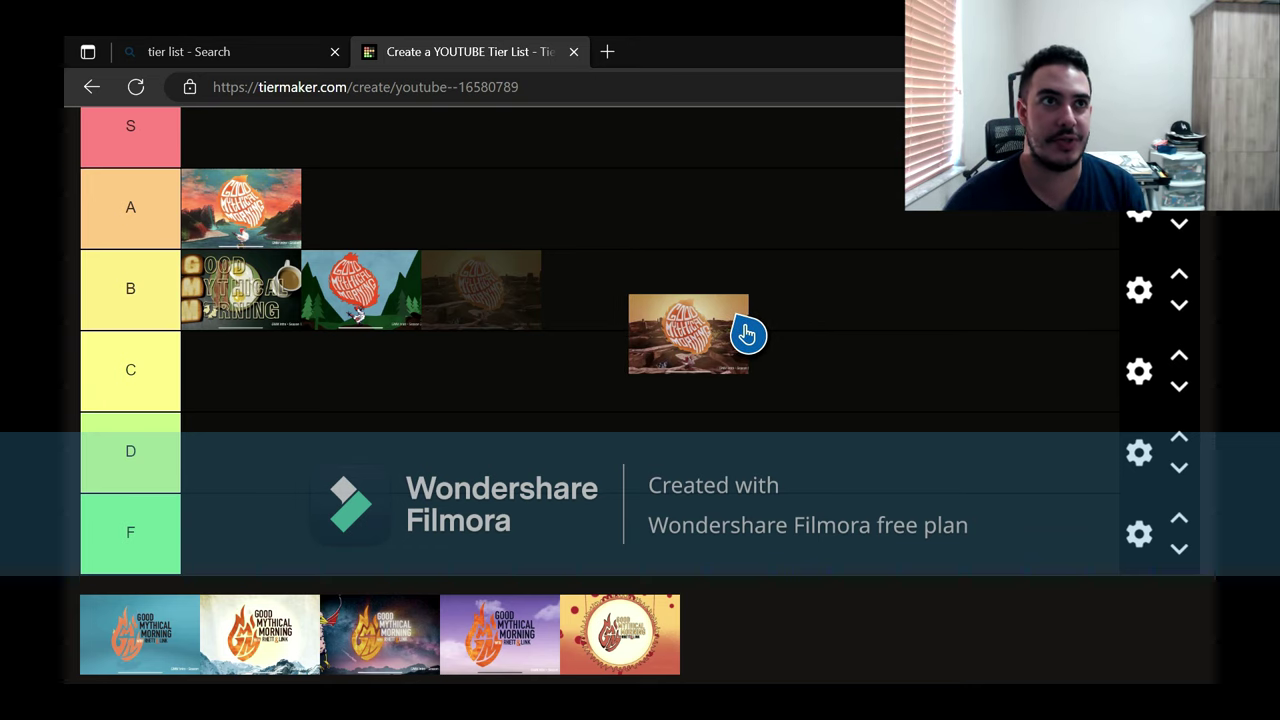
Step: Move the desert-landscape card from row C to the end of tier B
left_click_drag(747, 334, 747, 334)
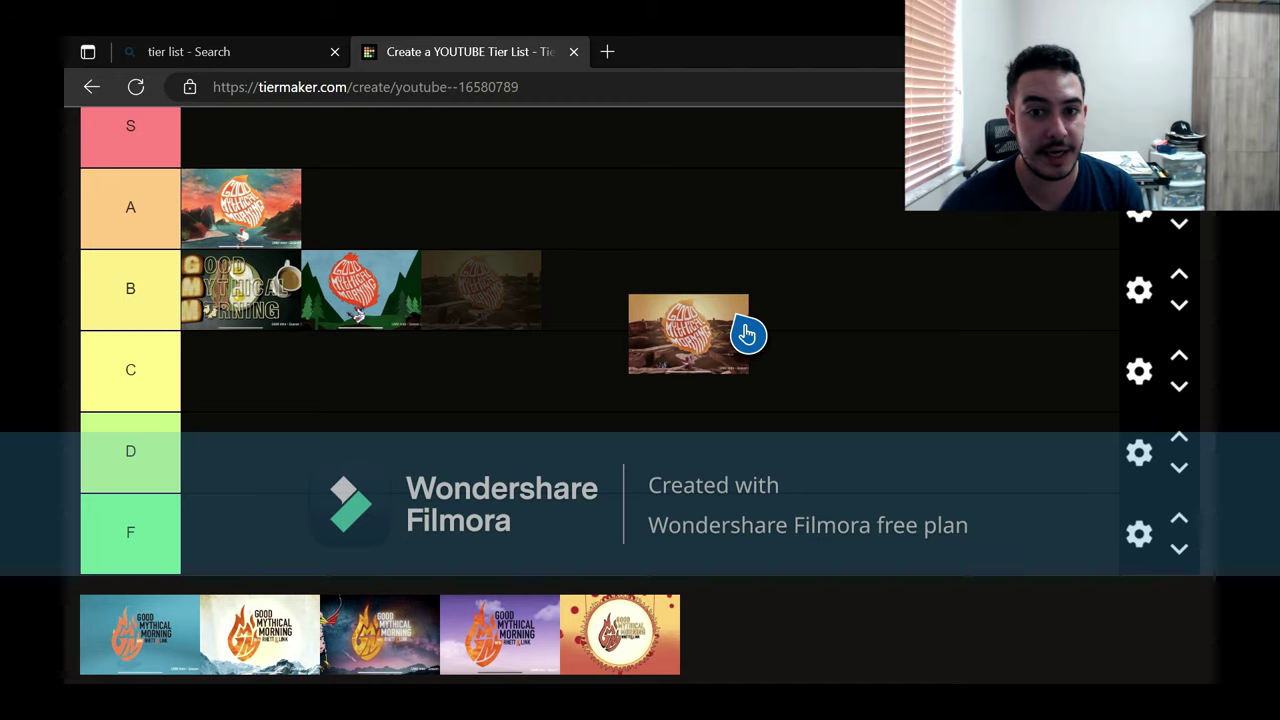
left_click_drag(747, 334, 747, 328)
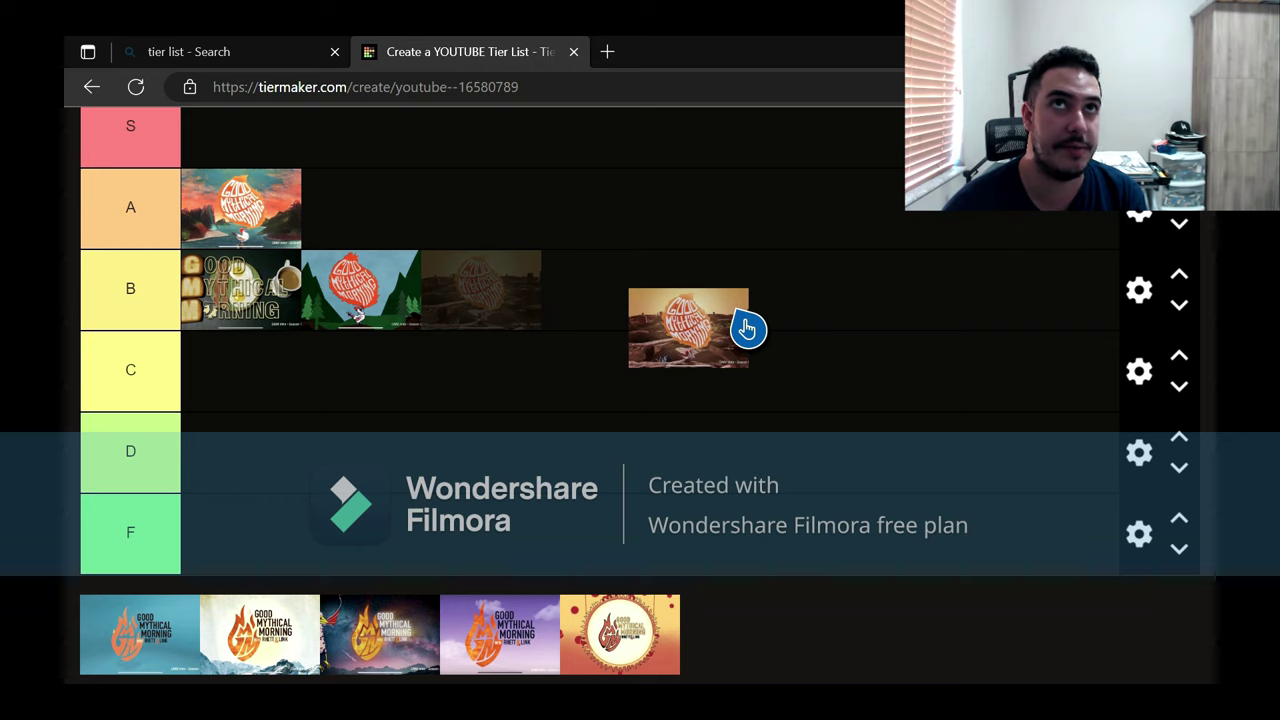
left_click_drag(747, 328, 747, 378)
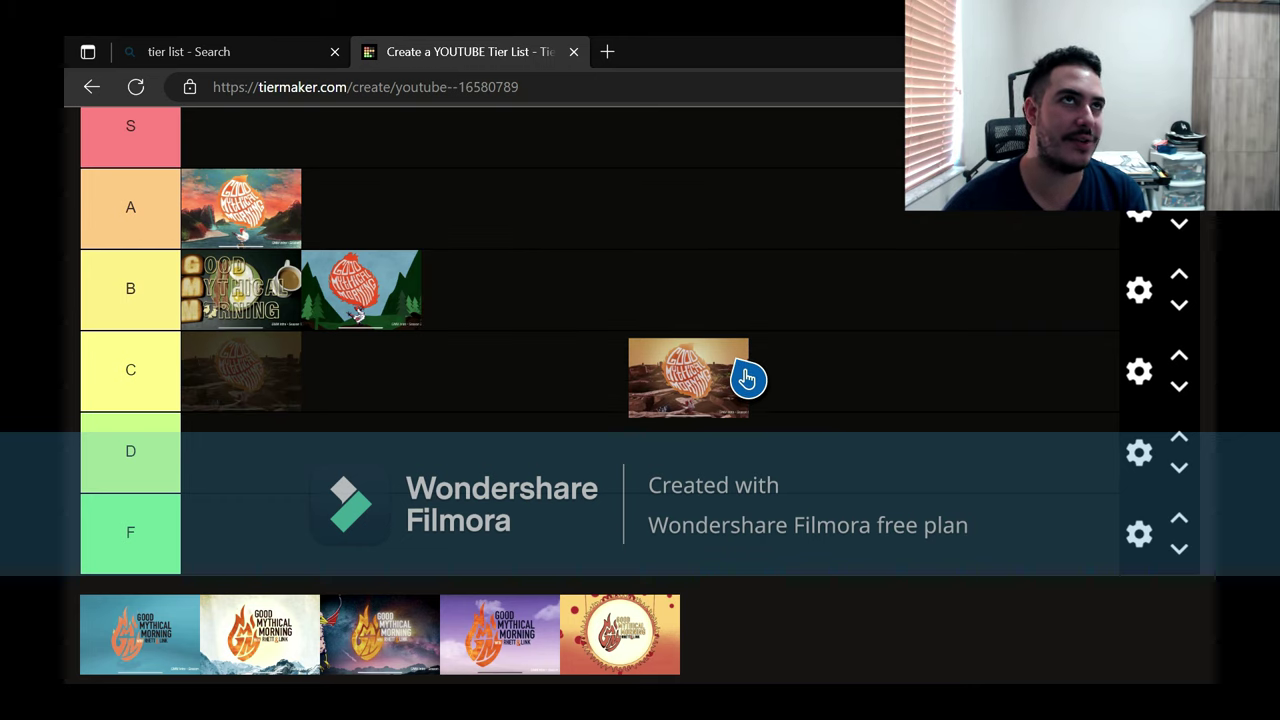
left_click_drag(747, 378, 572, 288)
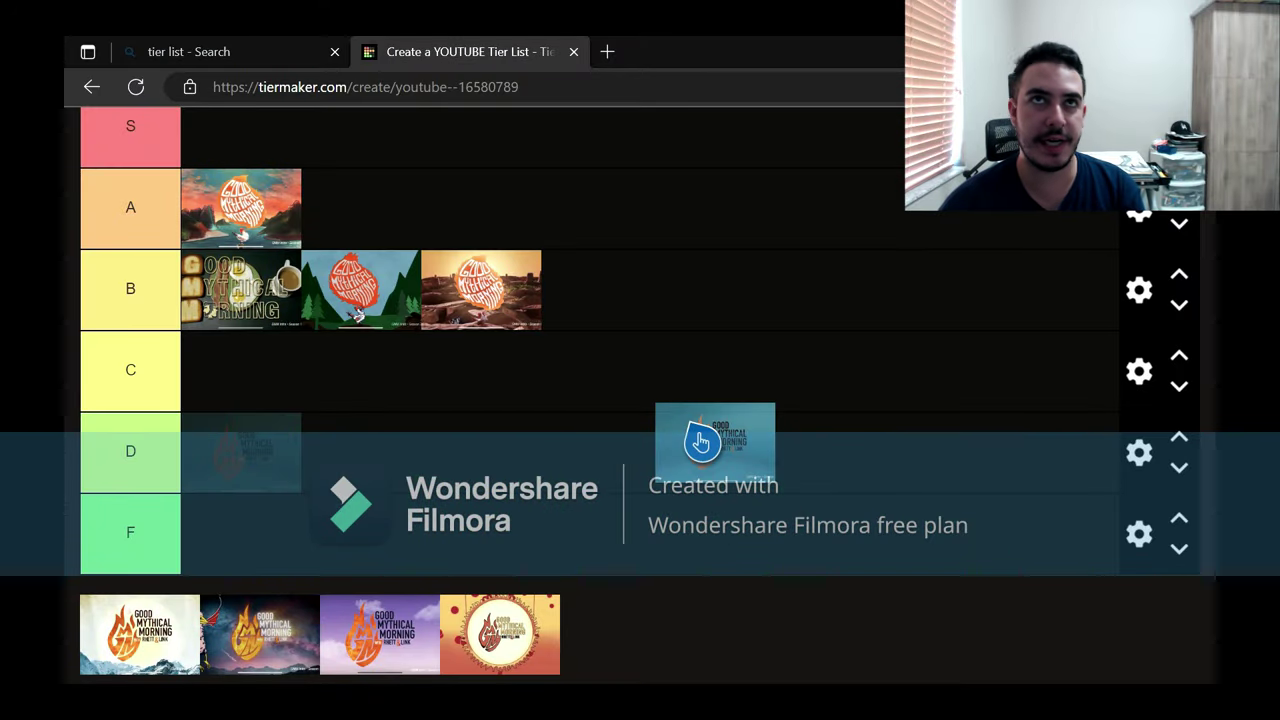
Step: Place the light-blue teal-sky intro thumbnail in tier D
left_click_drag(700, 442, 803, 353)
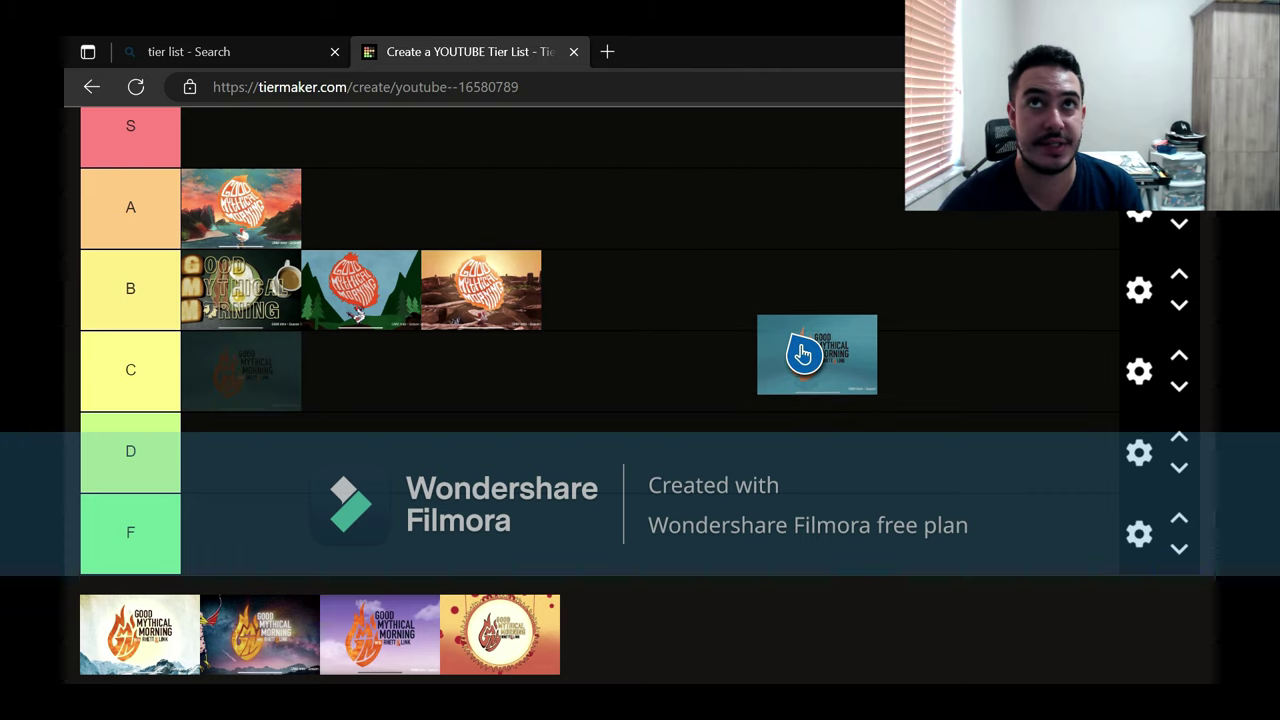
left_click_drag(803, 353, 562, 486)
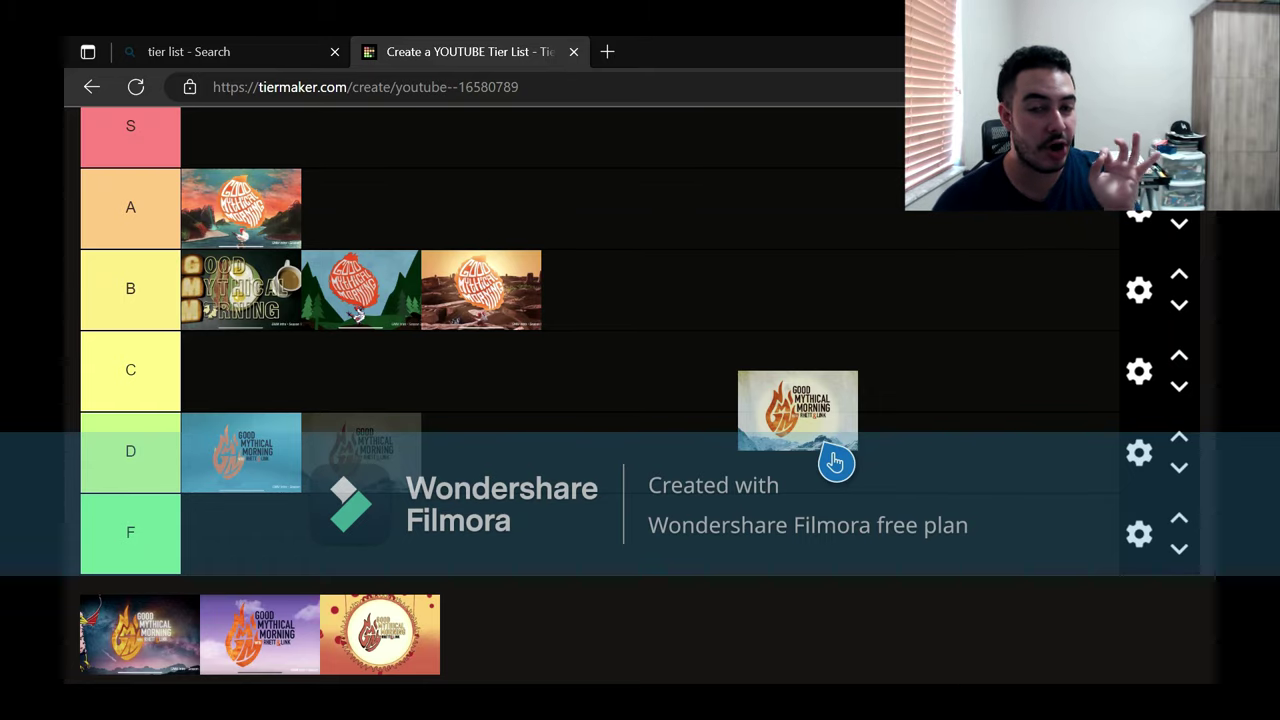
Step: Drop the snowy-mountain sunrise card second in tier A after trying tier C
left_click_drag(835, 462, 835, 432)
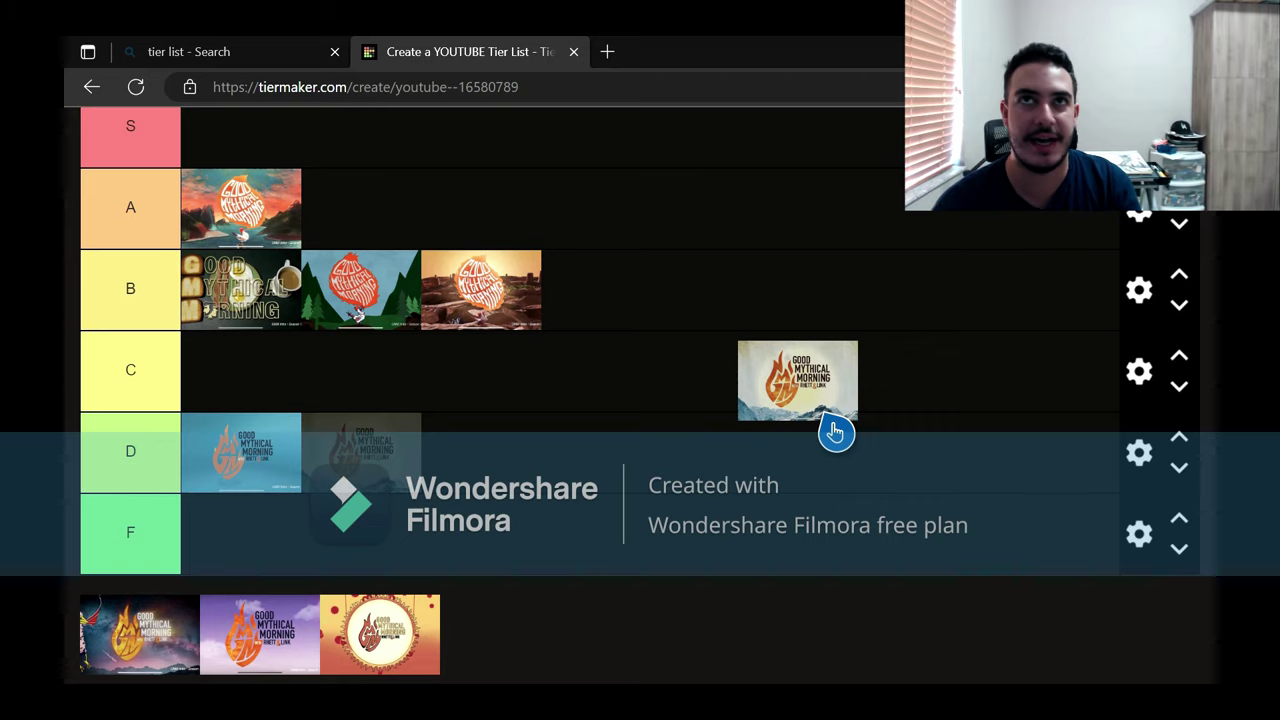
left_click_drag(835, 432, 783, 404)
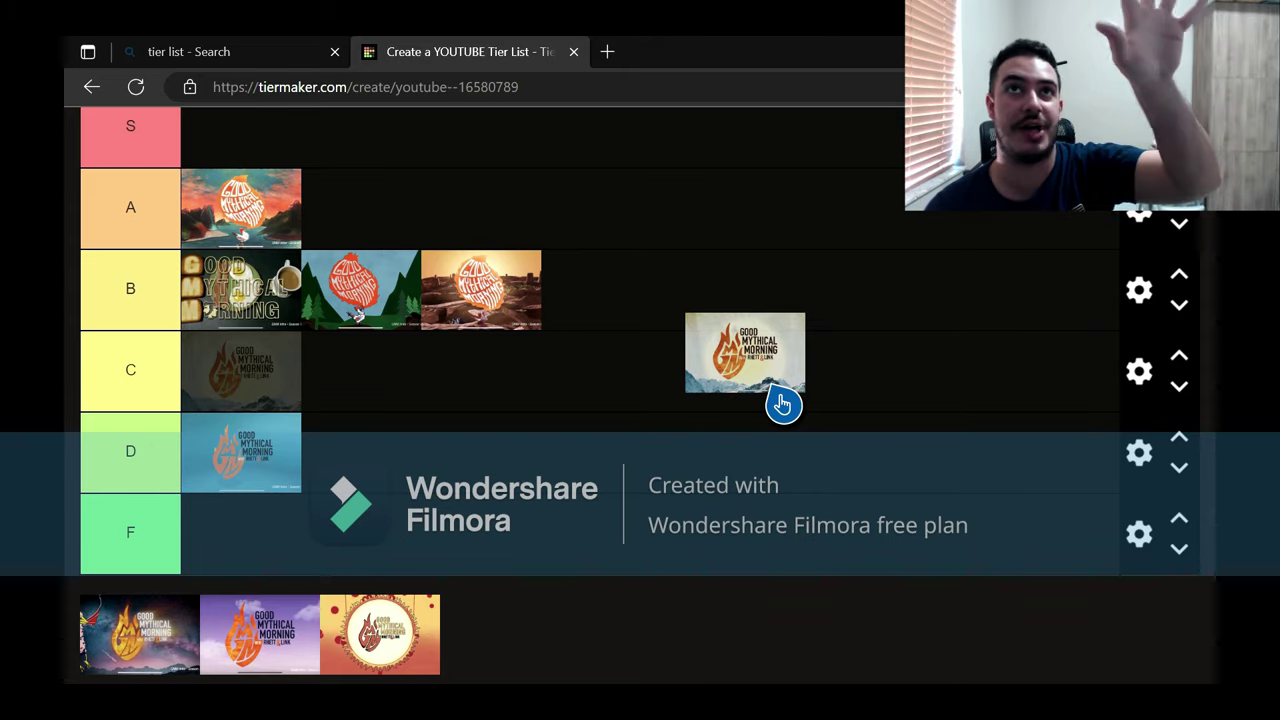
left_click_drag(783, 404, 389, 215)
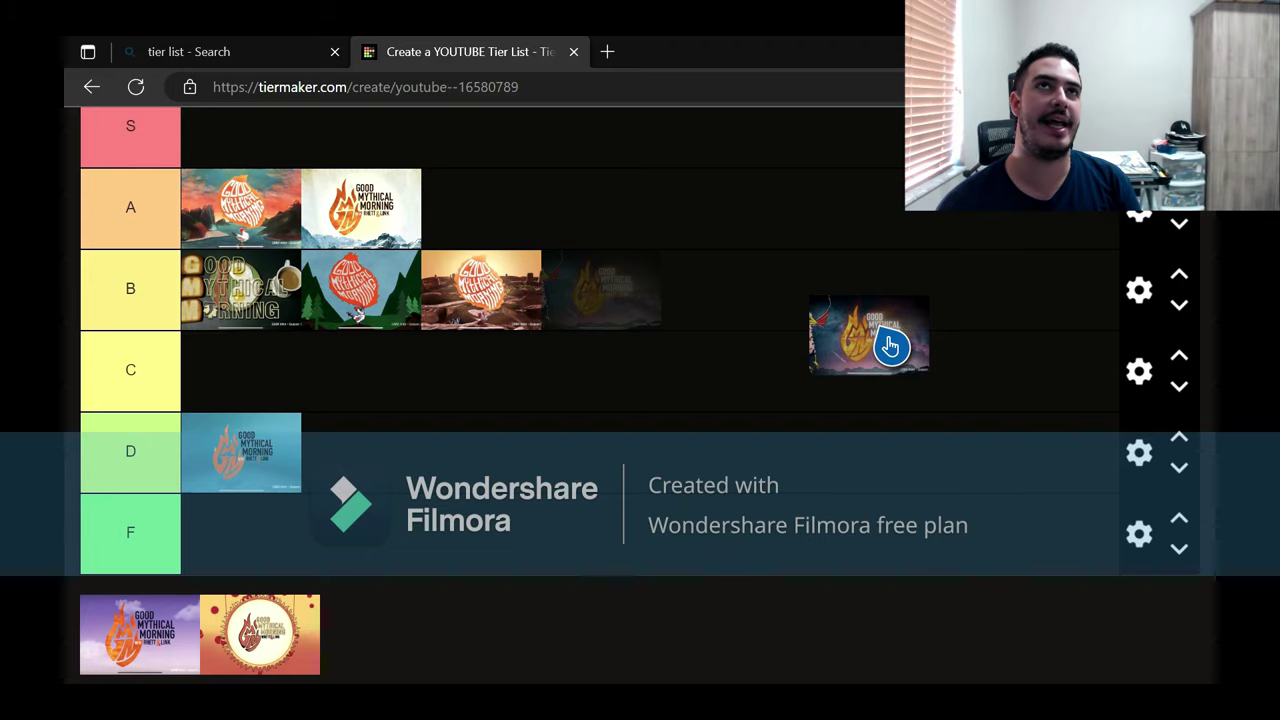
Step: Put the dark starry-sky intro in the first slot of tier S
left_click_drag(890, 346, 883, 397)
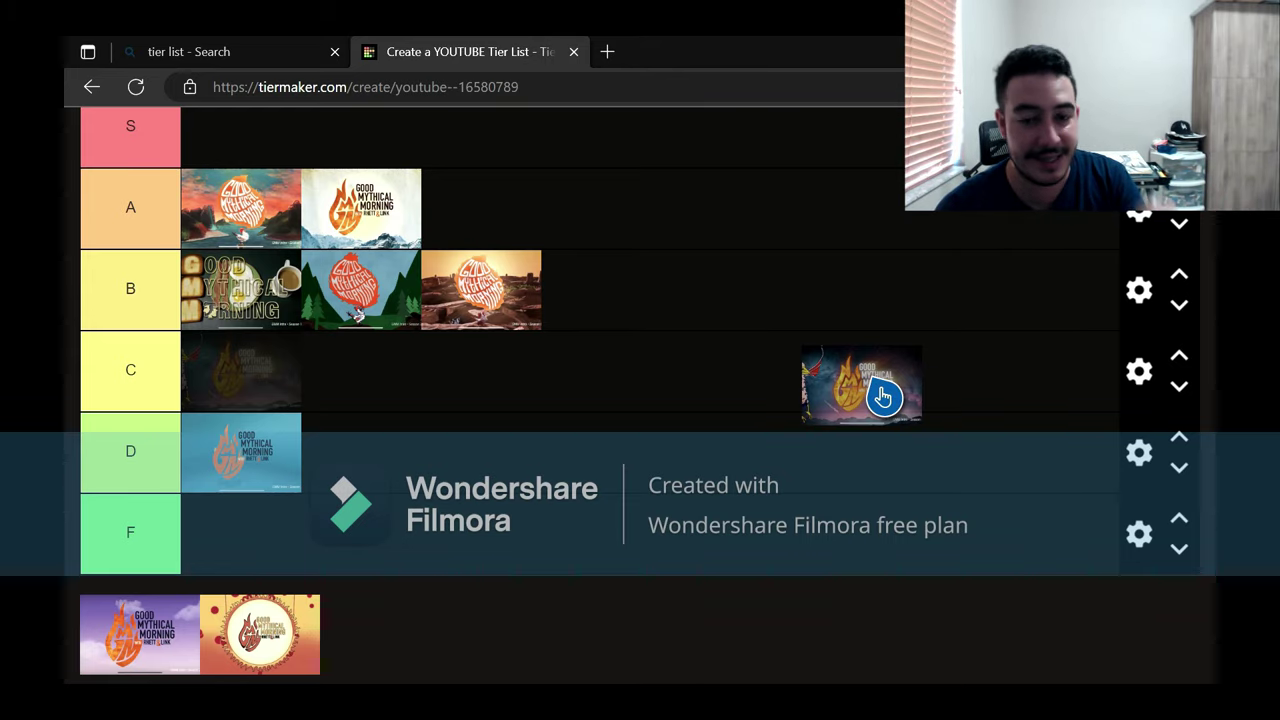
left_click_drag(883, 397, 883, 392)
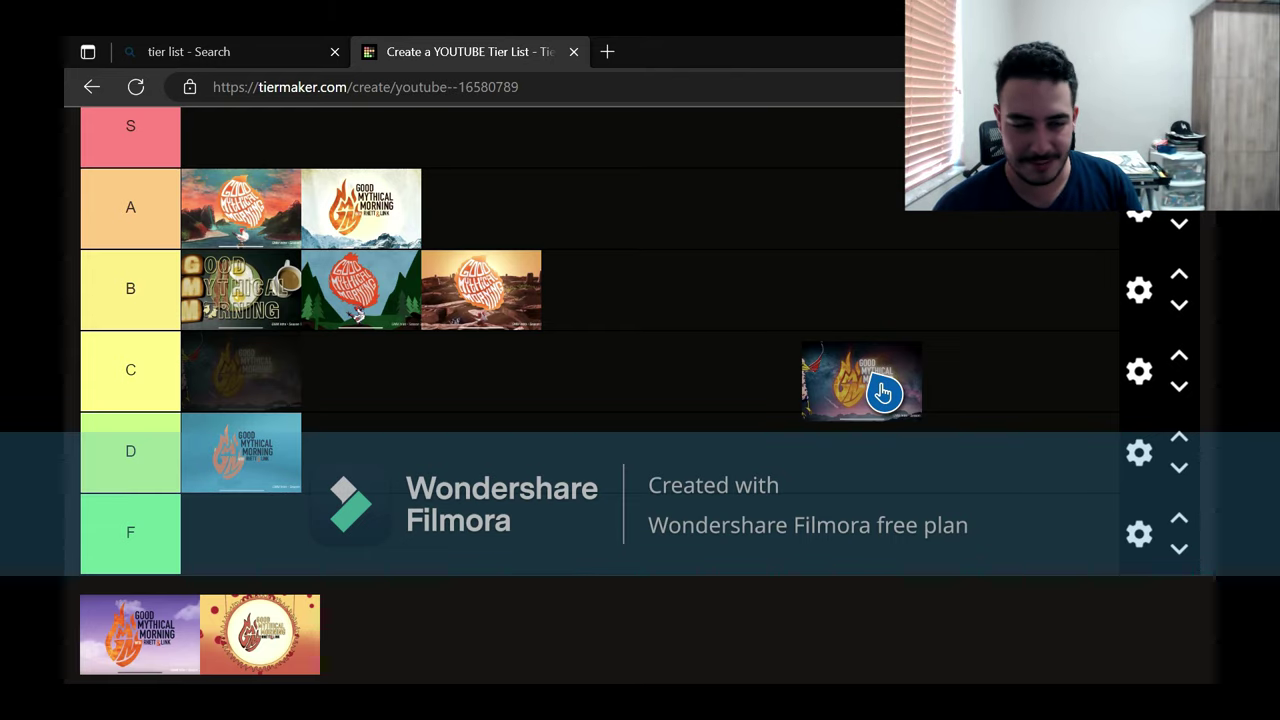
left_click_drag(883, 393, 200, 134)
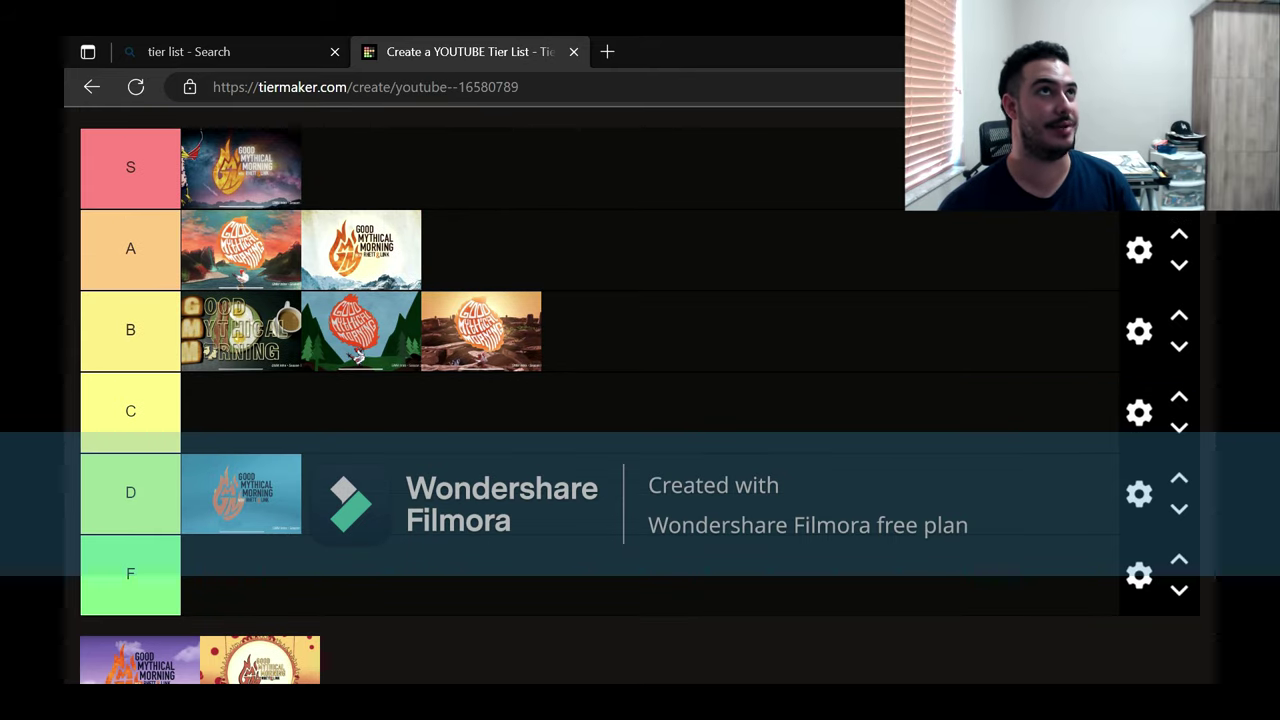
scroll(371, 471, "down", 1)
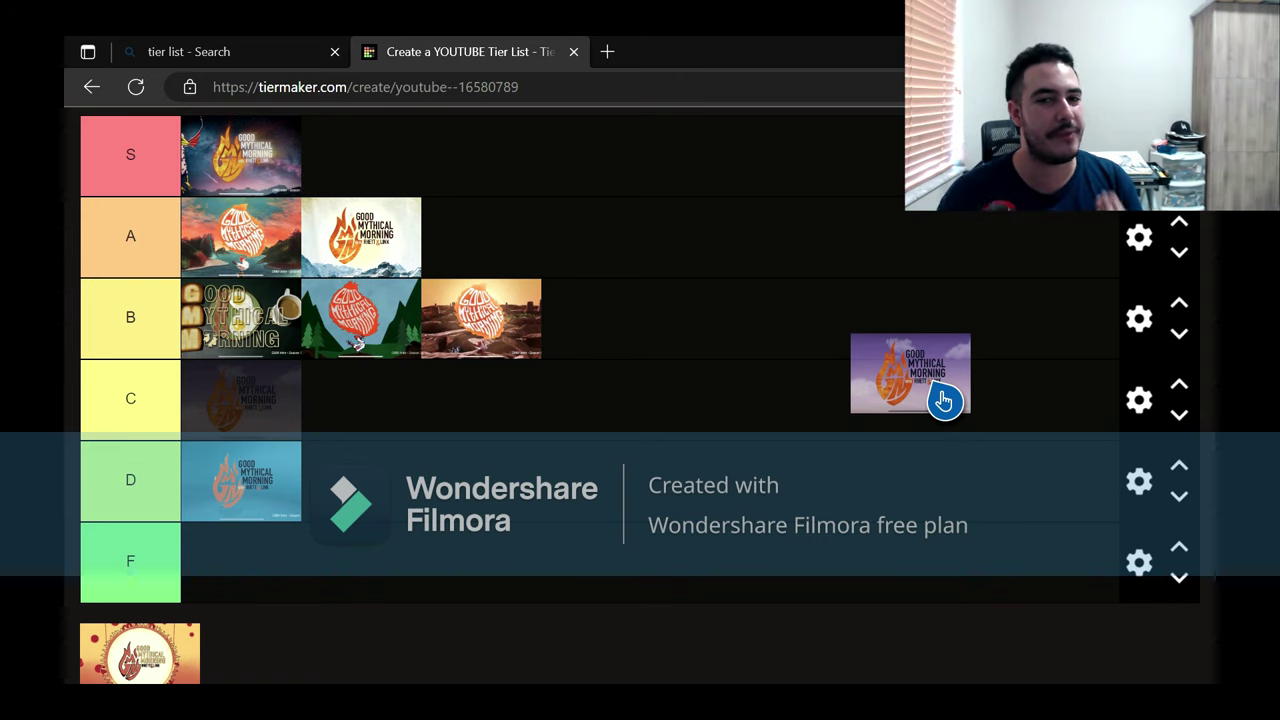
Step: Add the purple-cloud intro as the third card in tier A
left_click_drag(943, 400, 640, 246)
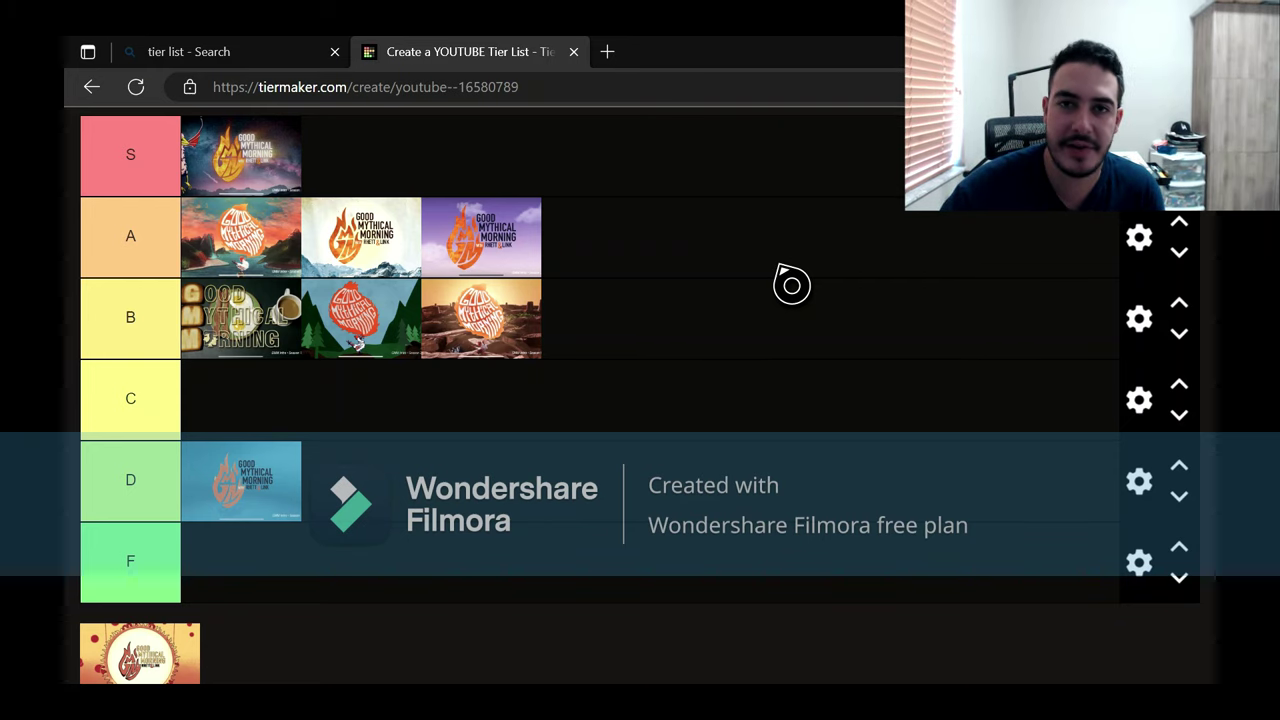
scroll(758, 366, "down", 1)
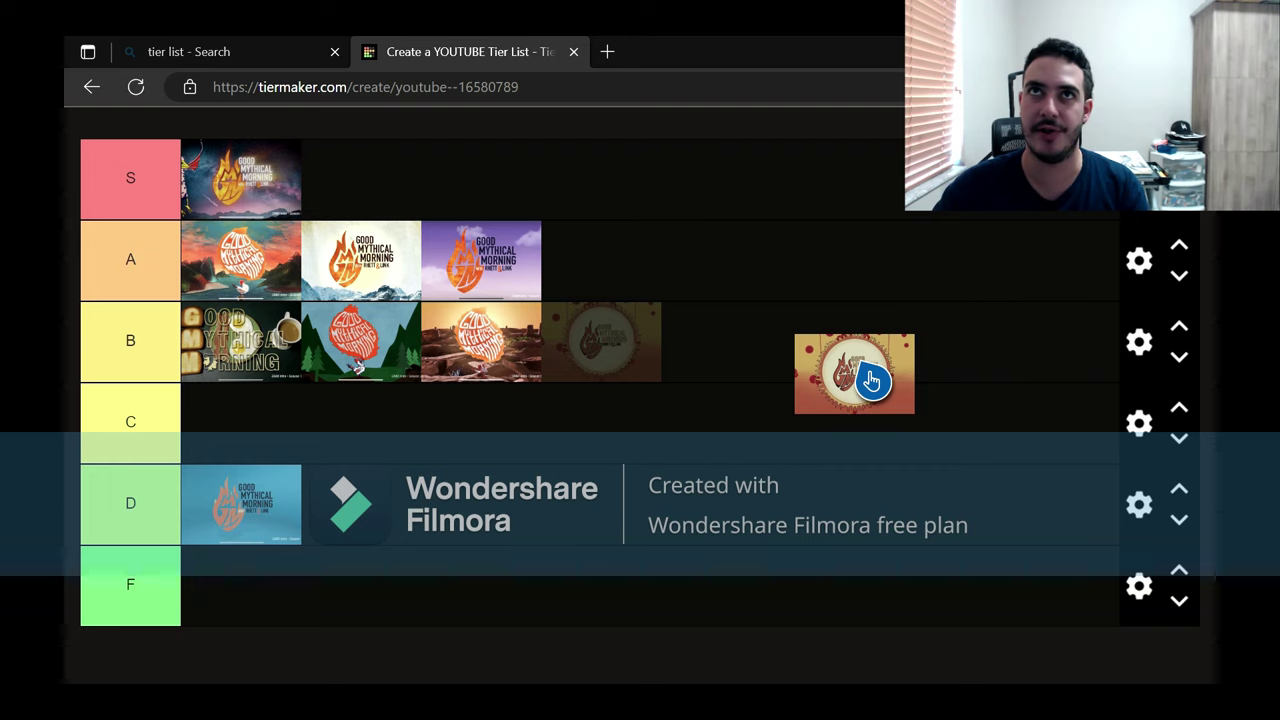
Step: Place the orange-circle intro fourth at the end of tier A
left_click_drag(872, 381, 872, 399)
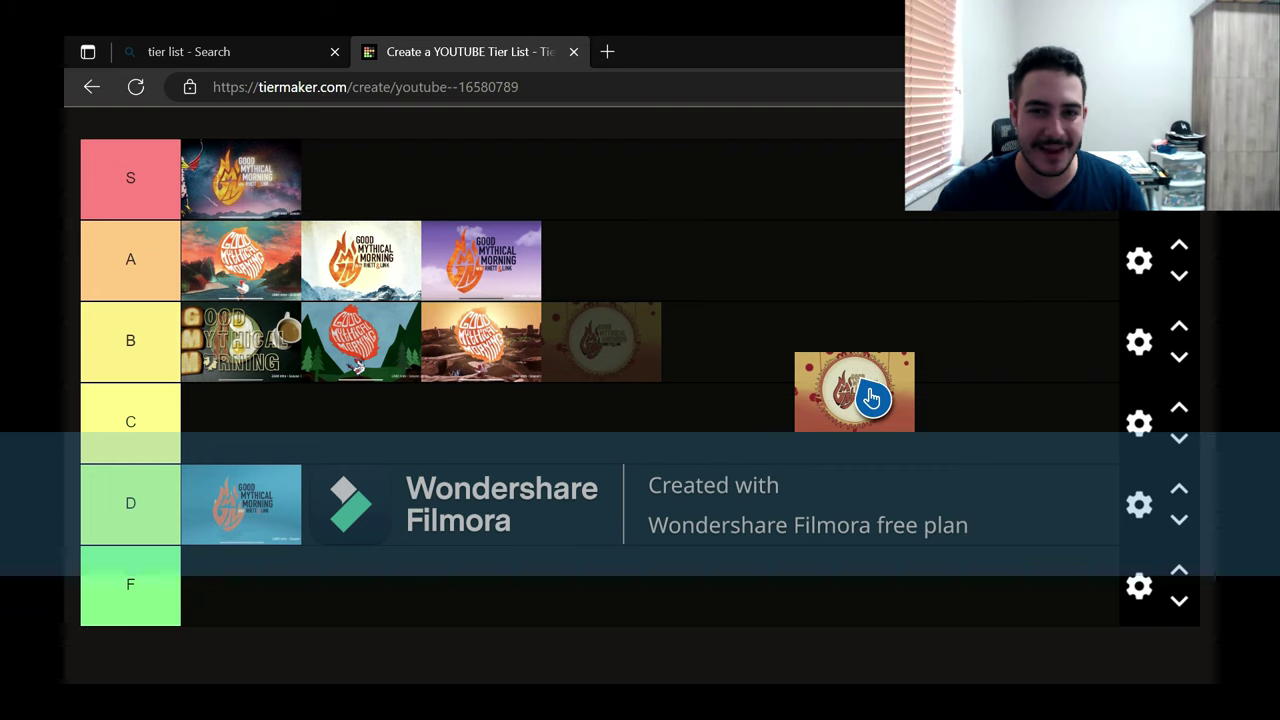
left_click_drag(872, 399, 872, 374)
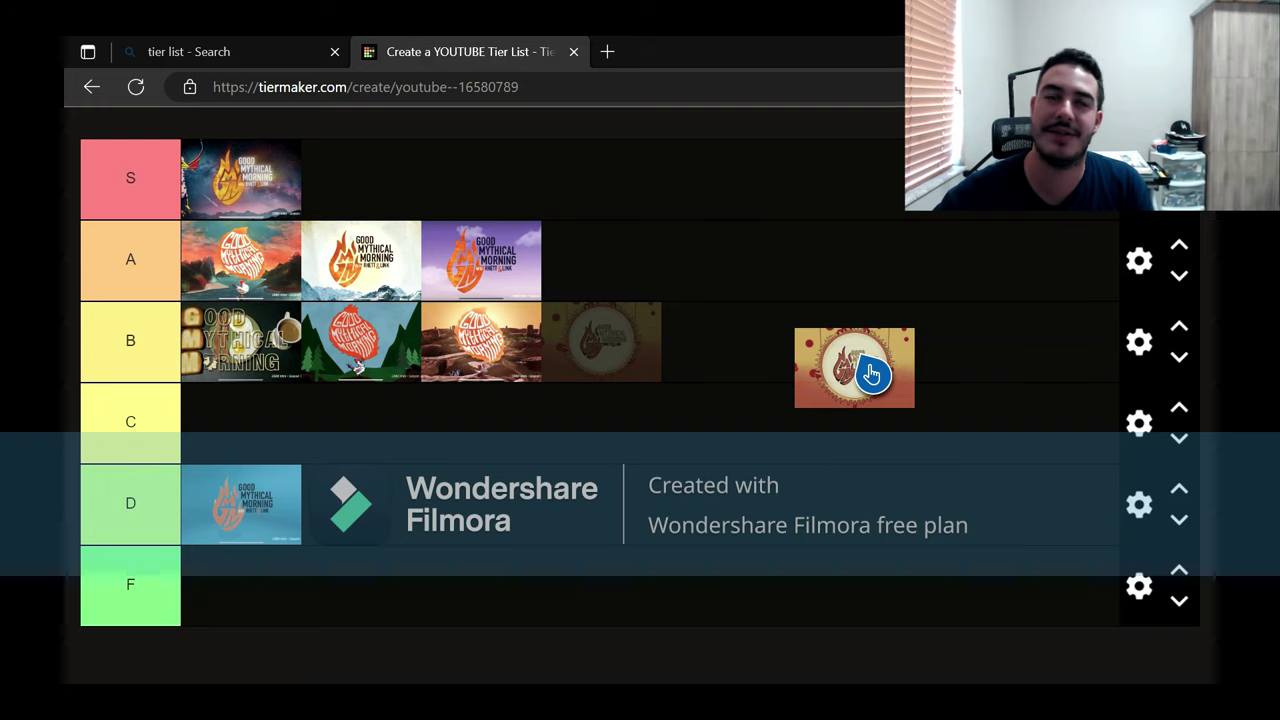
left_click_drag(872, 374, 858, 348)
mouse_move(858, 310)
left_mouse_down()
mouse_move(860, 366)
mouse_move(860, 303)
mouse_move(858, 326)
left_mouse_up()
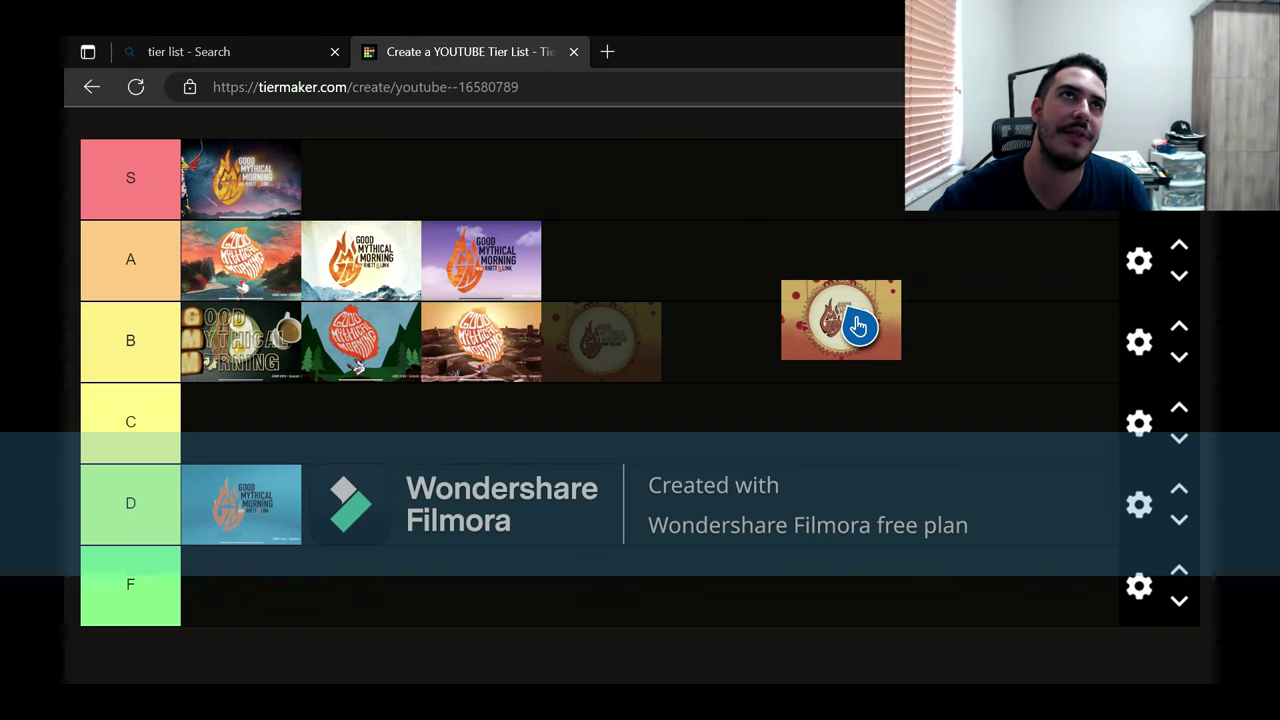
left_click_drag(858, 326, 668, 262)
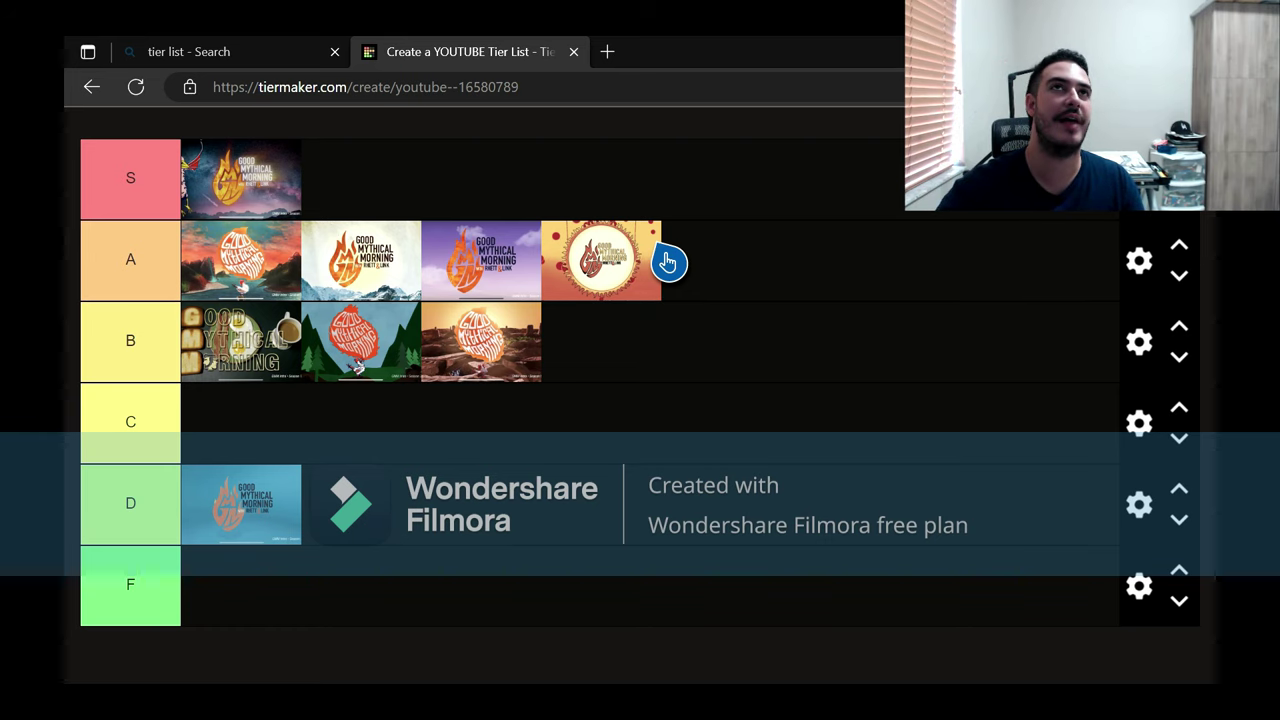
scroll(668, 262, "up", 1)
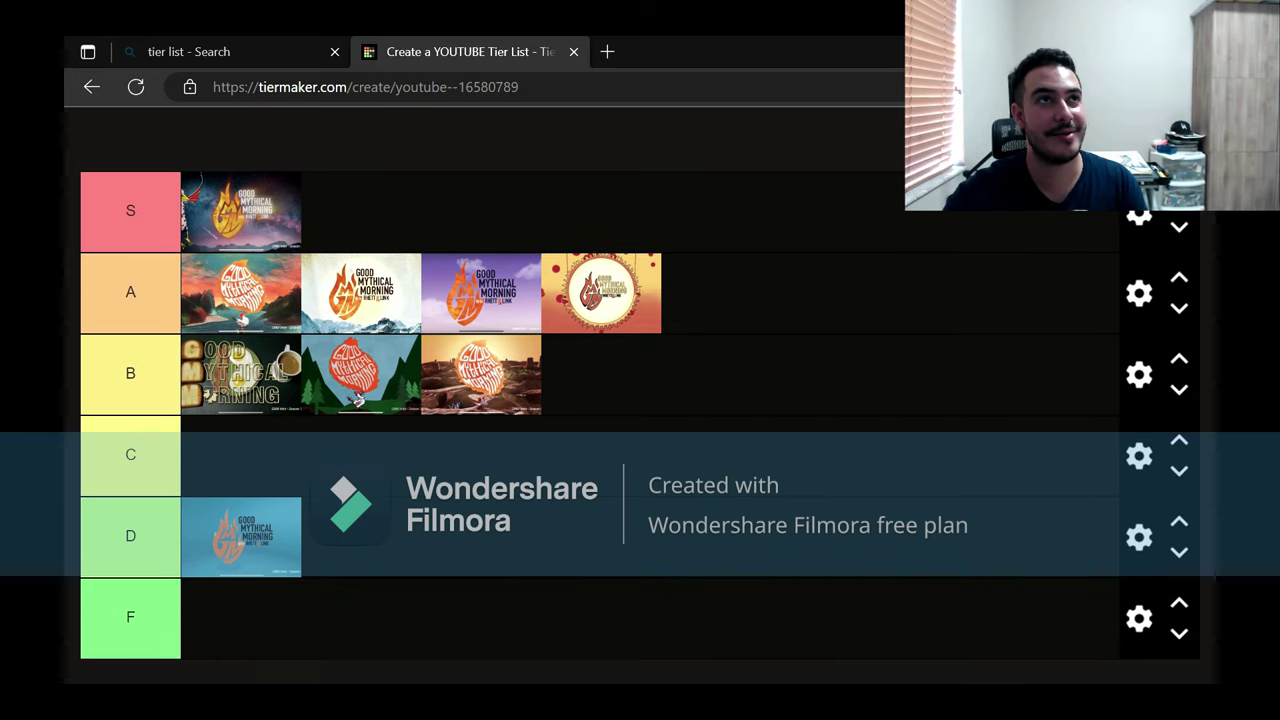